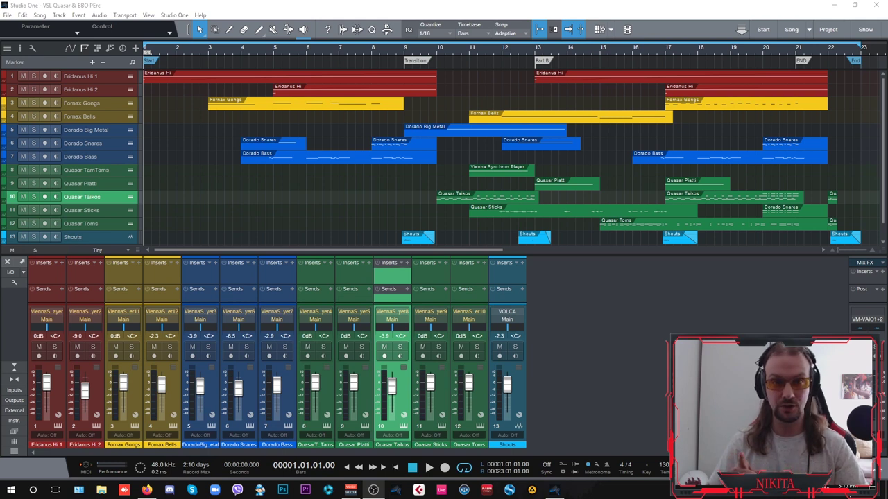
Play the cue while viewing the Eridanus Hi, Fornax Gongs, Dorado and Quasar parts' notes in turn
key(space)
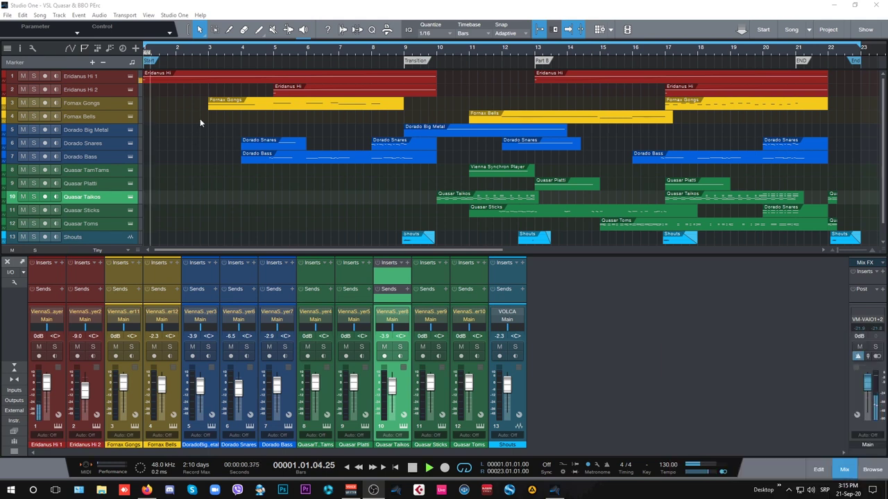
double_click(202, 76)
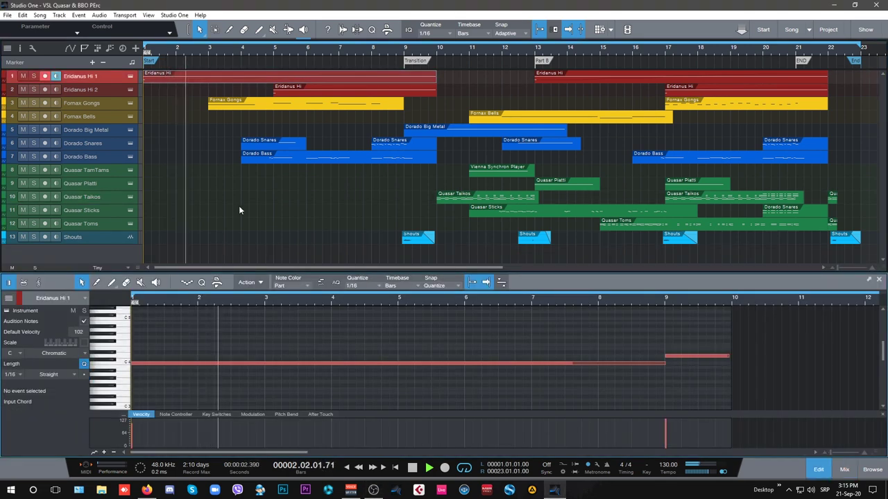
click(254, 104)
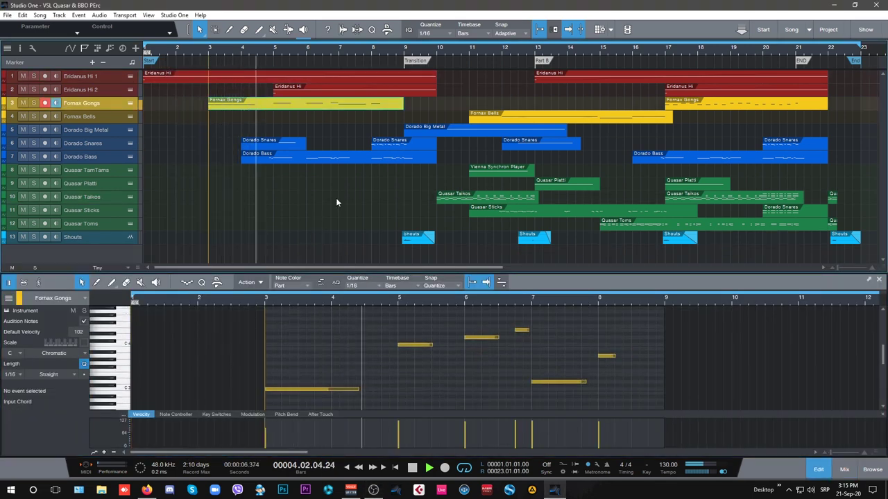
click(291, 156)
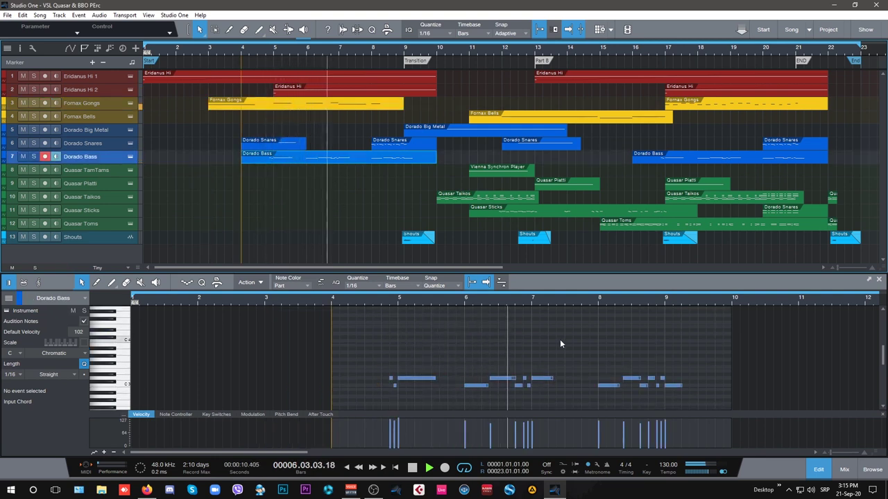
click(395, 145)
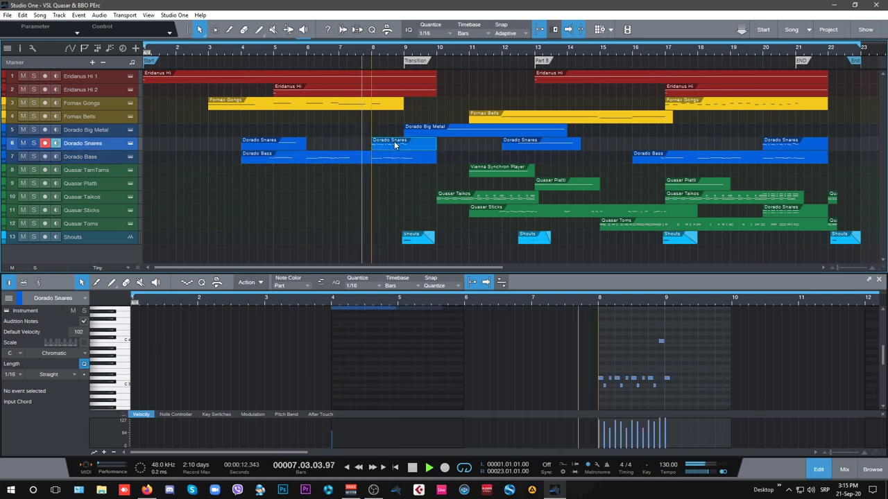
click(461, 196)
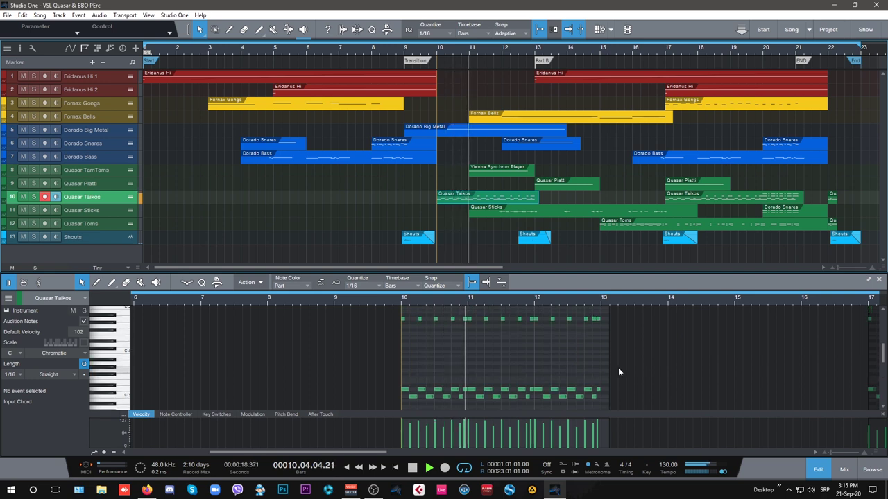
click(537, 212)
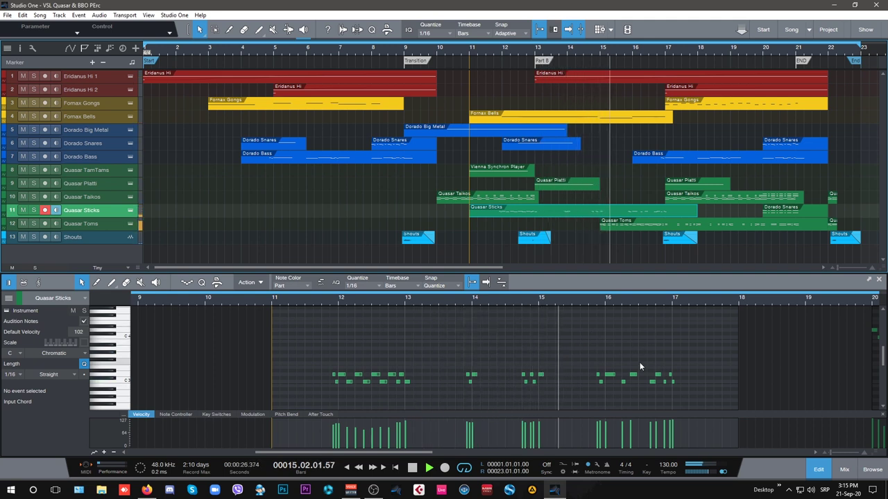
click(637, 225)
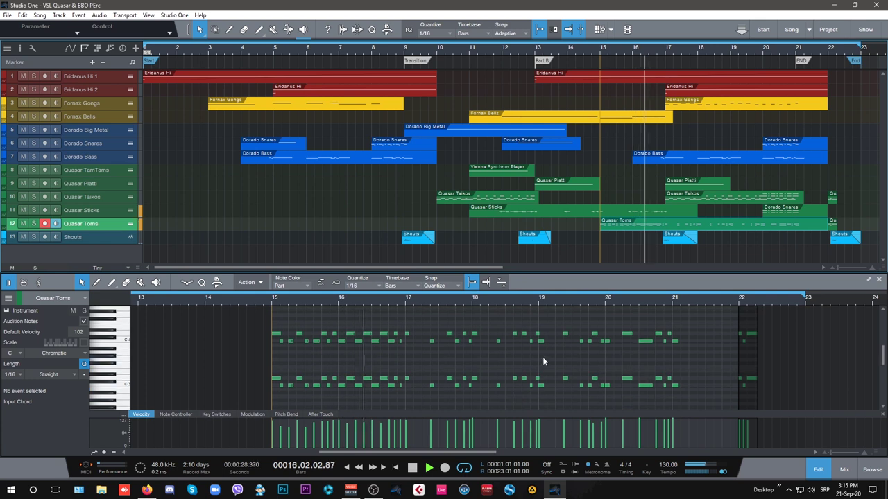
Review the later Fornax Gongs, Quasar Taikos and Quasar Sticks parts (bars 17–20), ending on Quasar Toms
click(715, 104)
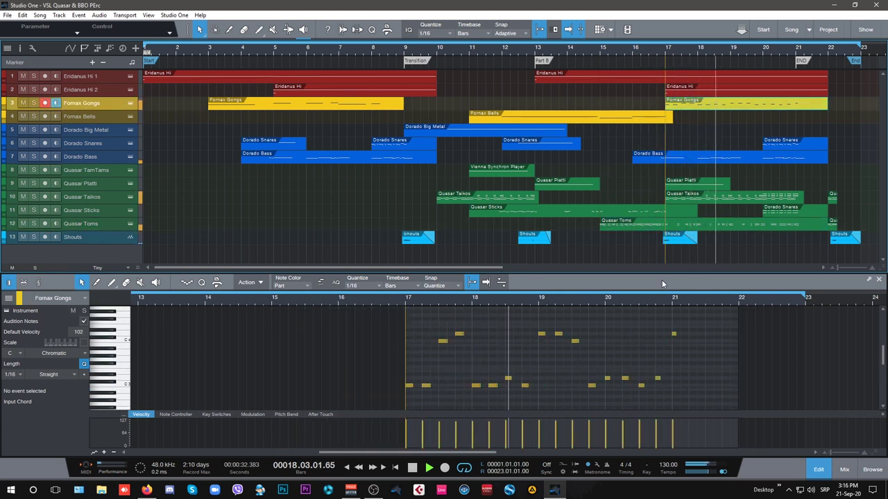
click(730, 198)
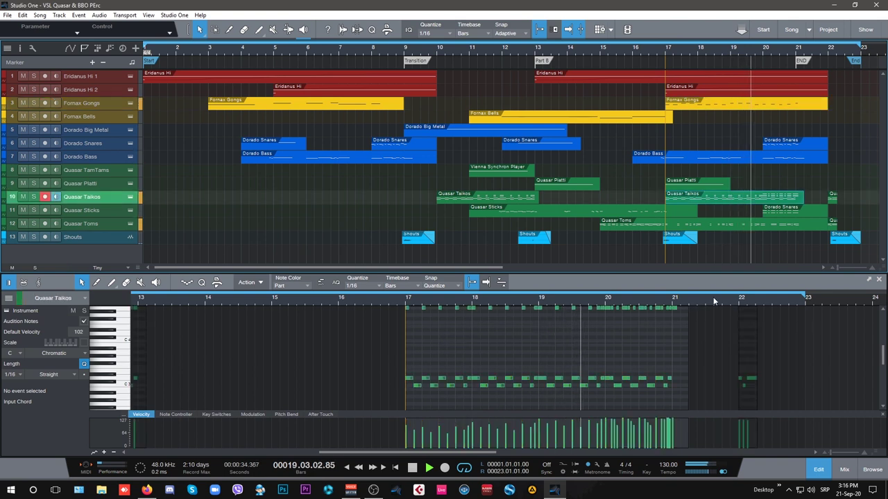
click(769, 211)
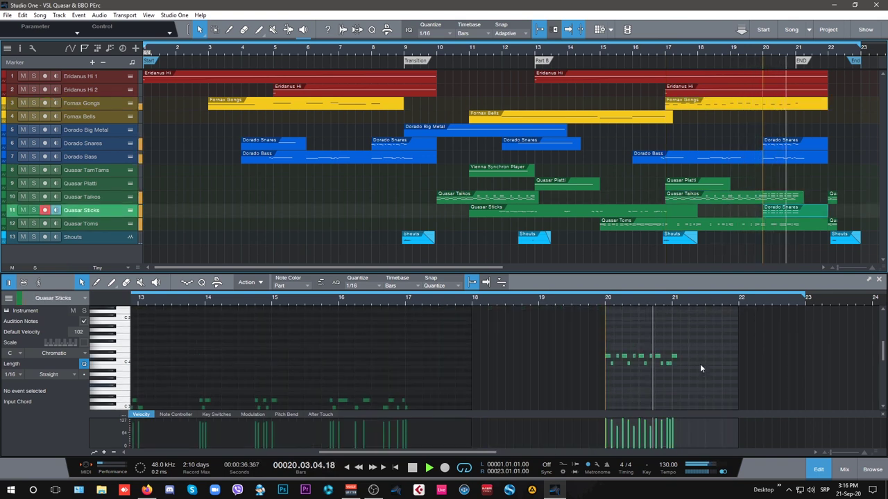
click(825, 222)
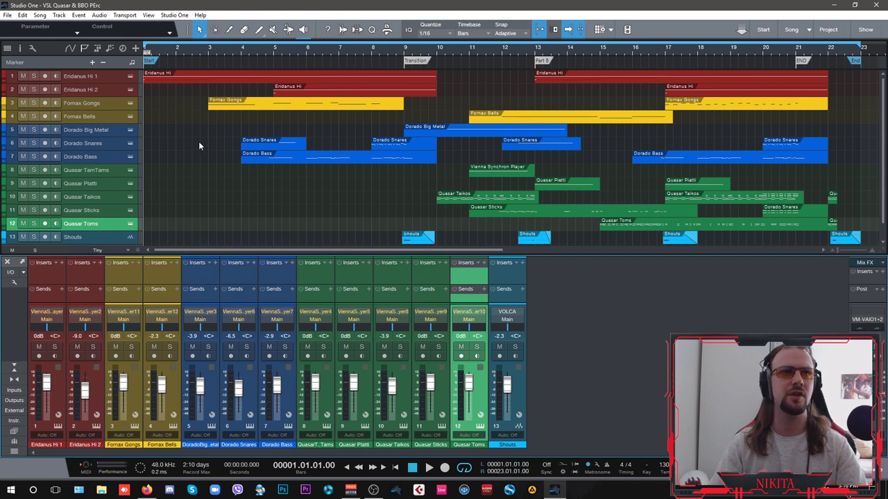
Select the Eridanus Hi part on track 1
click(237, 75)
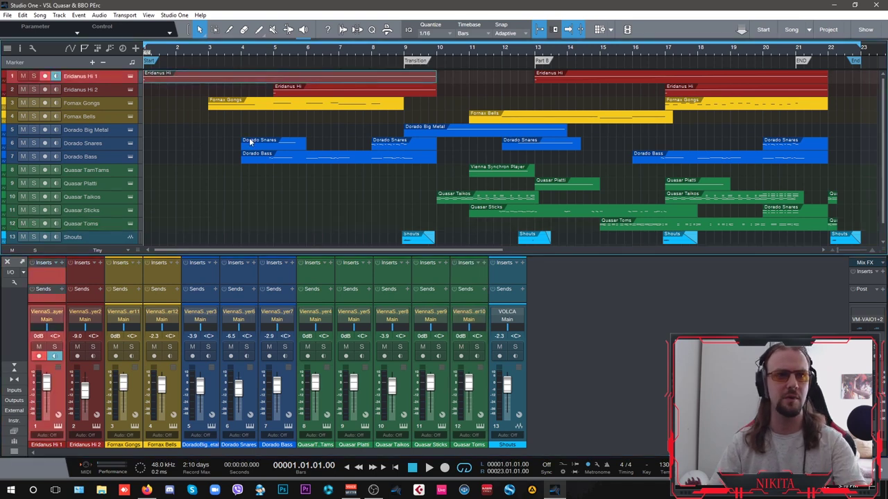
Open the Eridanus Hi part in the note editor and show its modulation curve
key(F3)
key(F3)
key(F2)
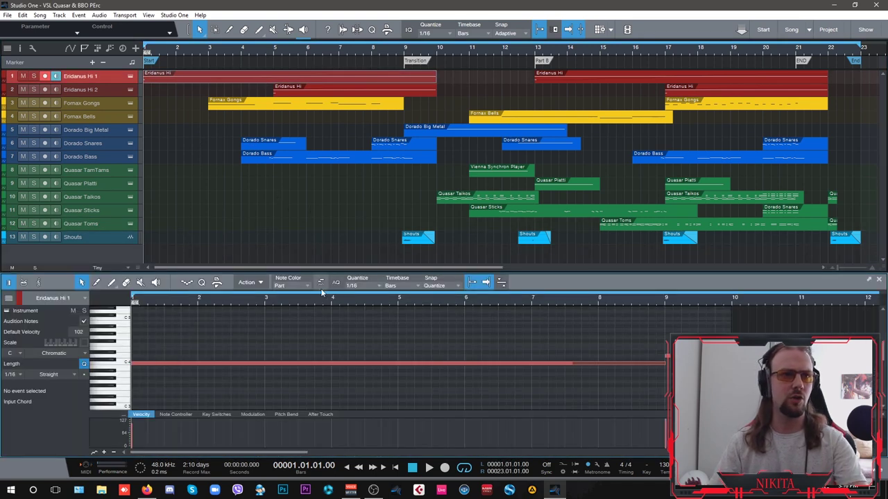
click(251, 414)
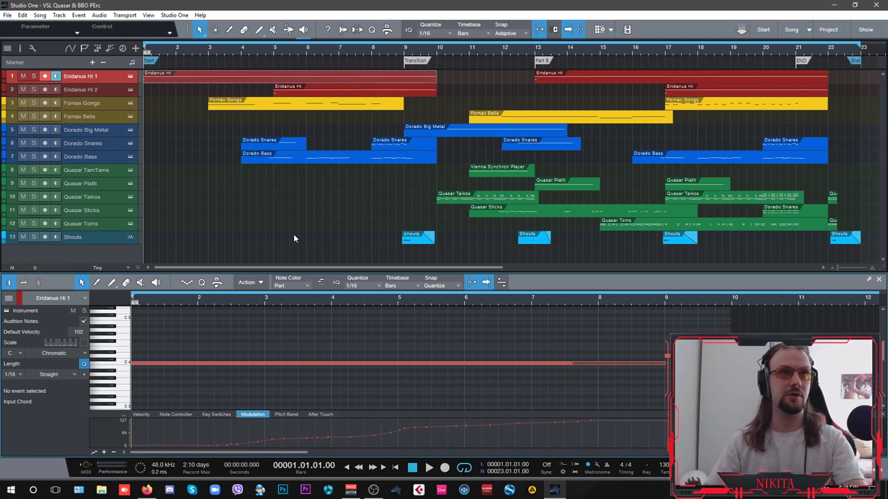
Review the Fornax Gongs part at bar 3, then the Fornax Bells and Dorado Big Metal notes
key(F2)
click(266, 109)
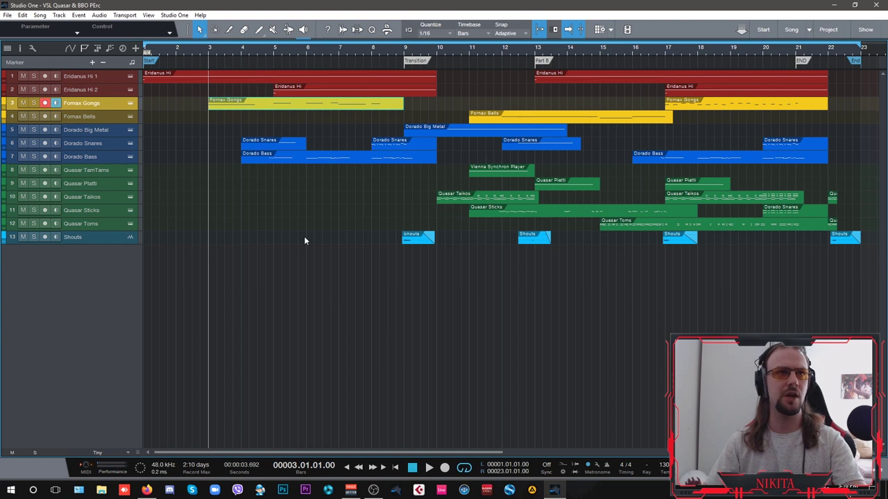
key(F2)
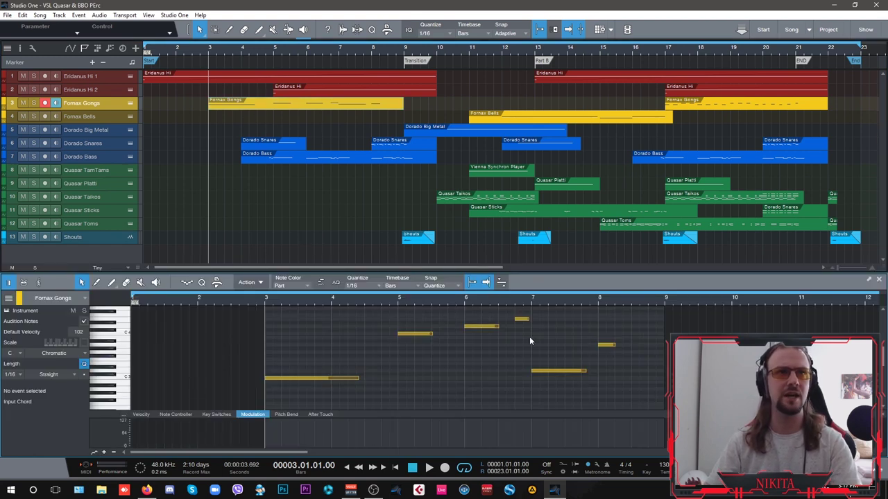
click(559, 115)
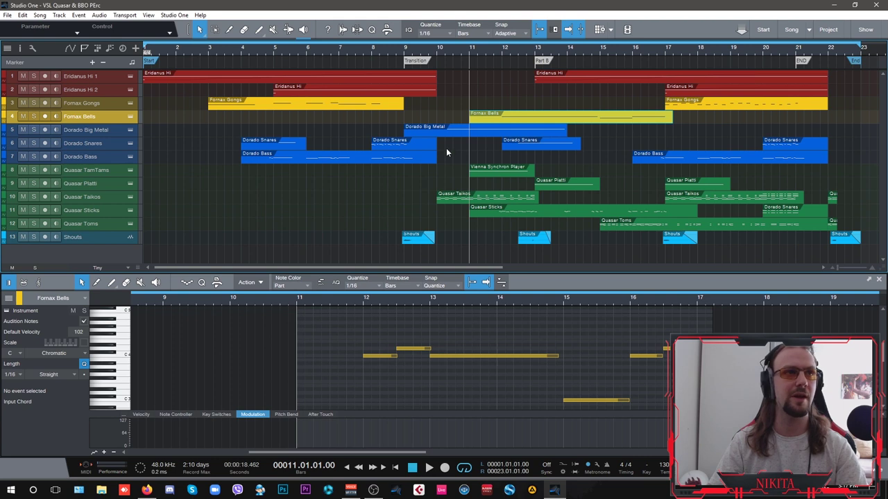
click(445, 130)
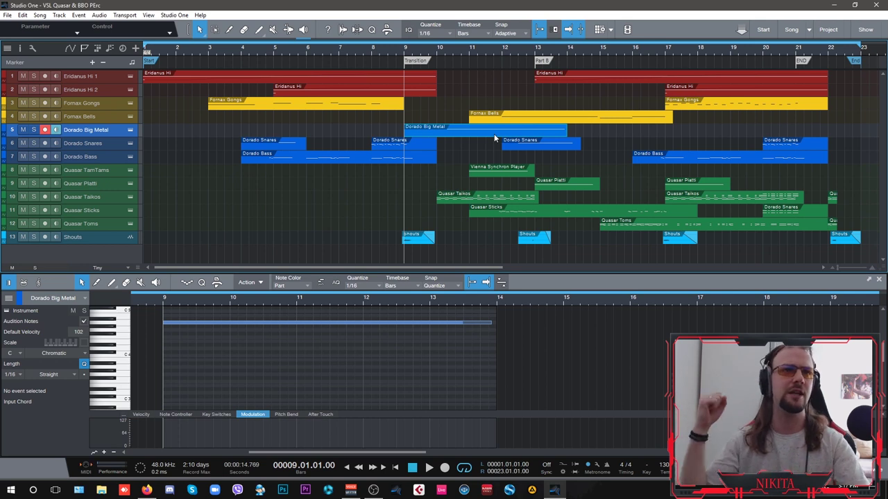
click(45, 130)
click(392, 141)
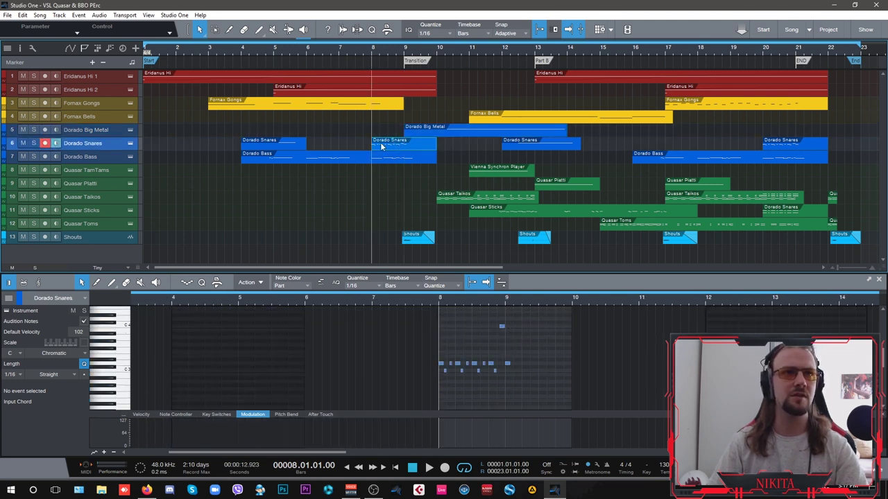
click(115, 159)
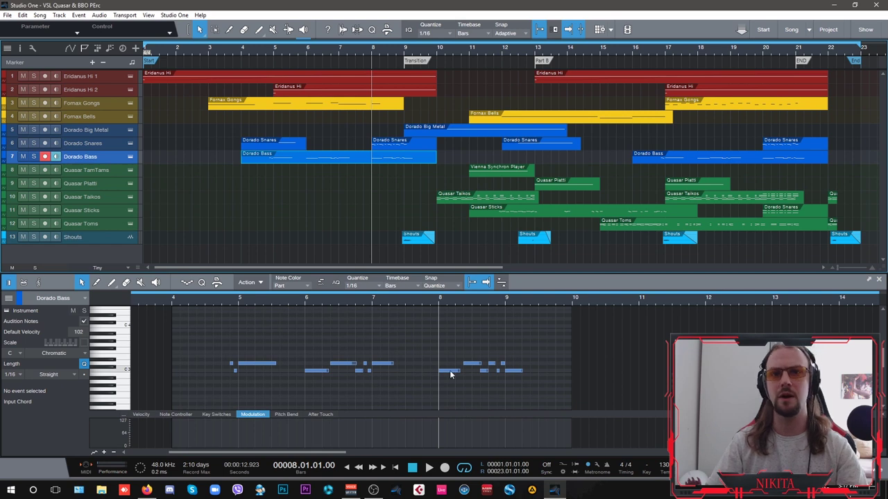
click(46, 157)
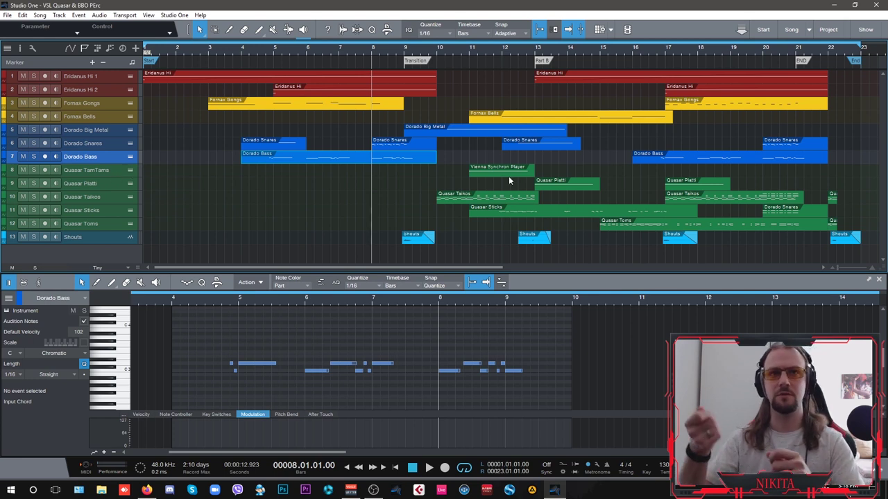
click(33, 169)
Play the soloed part from bar 11, resuming around bar 13
click(467, 54)
key(space)
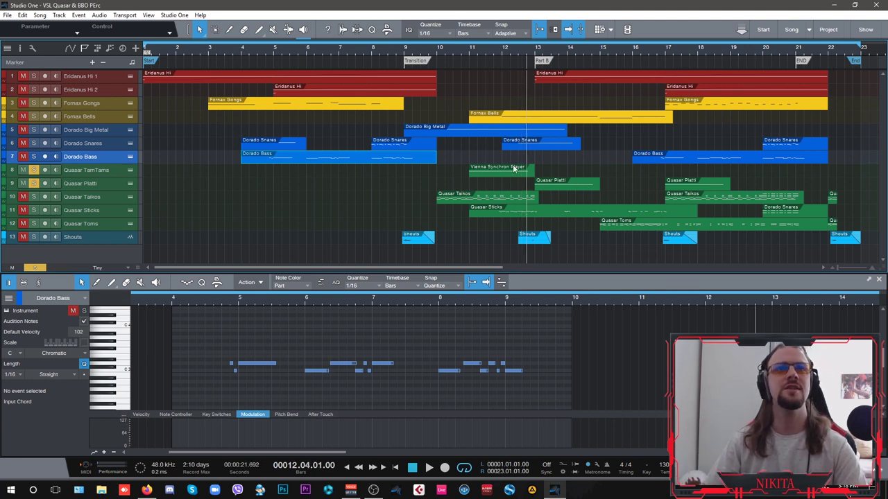
key(space)
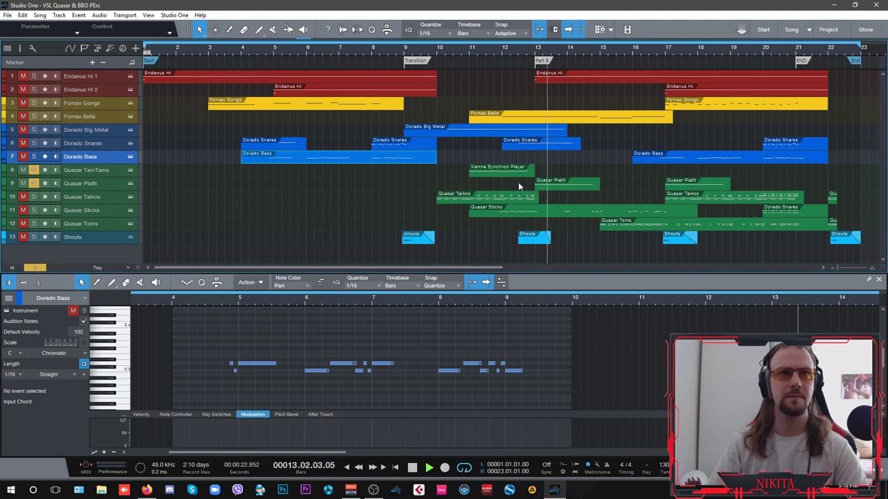
Move the solo from Quasar Piatti to Quasar Taikos and return playback to around bar 9
click(34, 183)
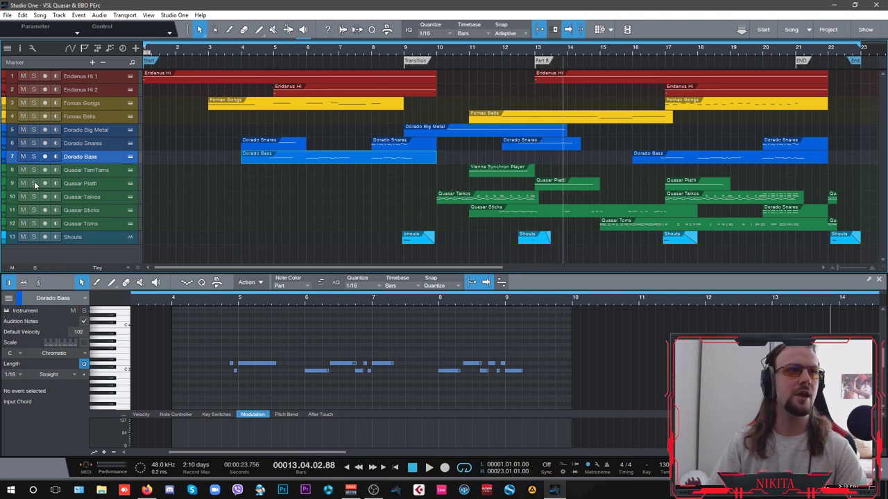
click(33, 197)
click(430, 50)
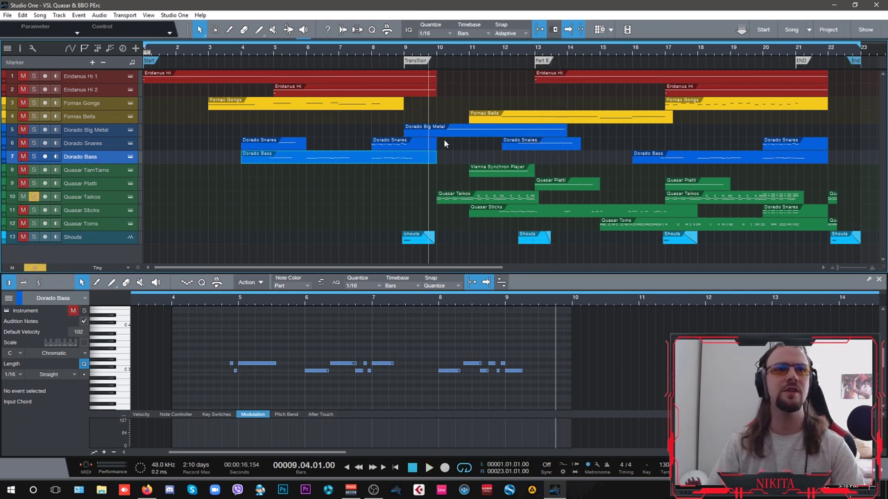
Play the cue while scrolling through the Quasar Taikos microphone mix channels in Synchron Player
key(F11)
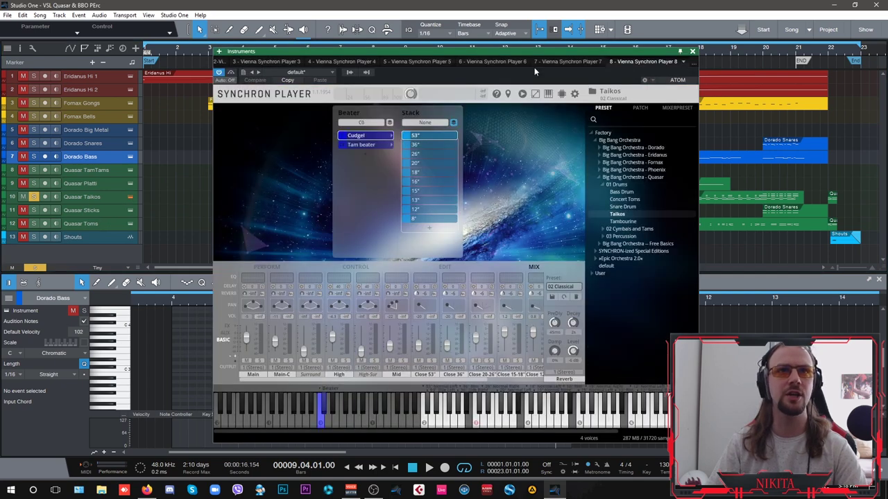
mouse_move(543, 40)
mouse_down()
mouse_move(411, 40)
mouse_move(533, 38)
mouse_up()
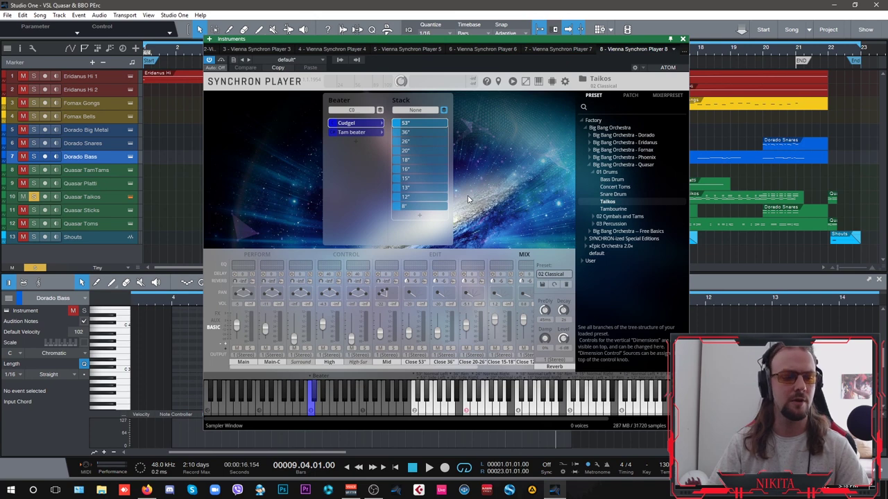
key(space)
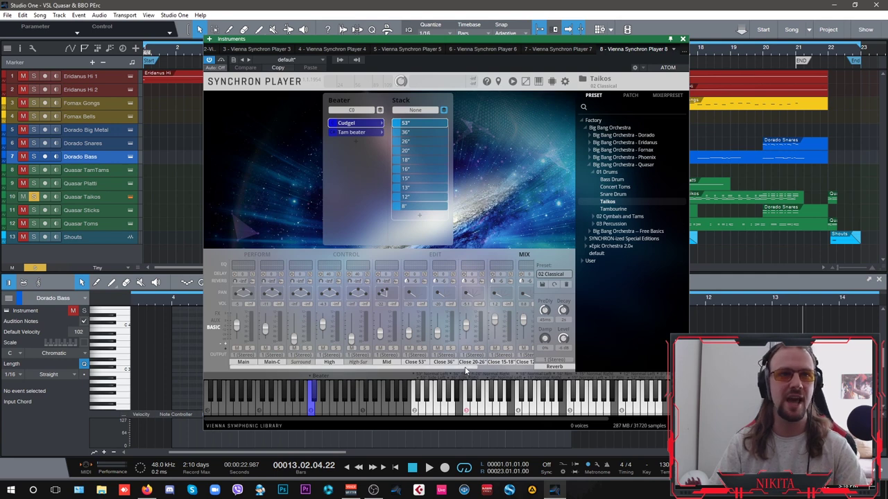
scroll(463, 364, right, 3)
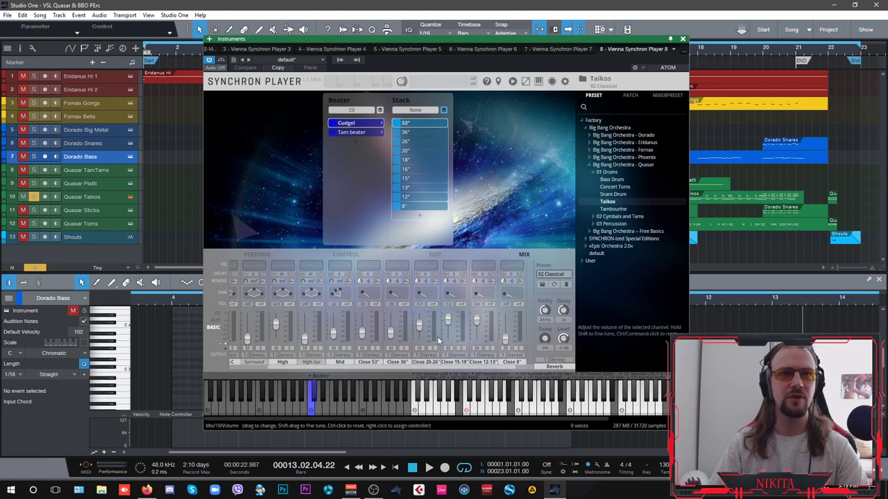
scroll(374, 367, left, 3)
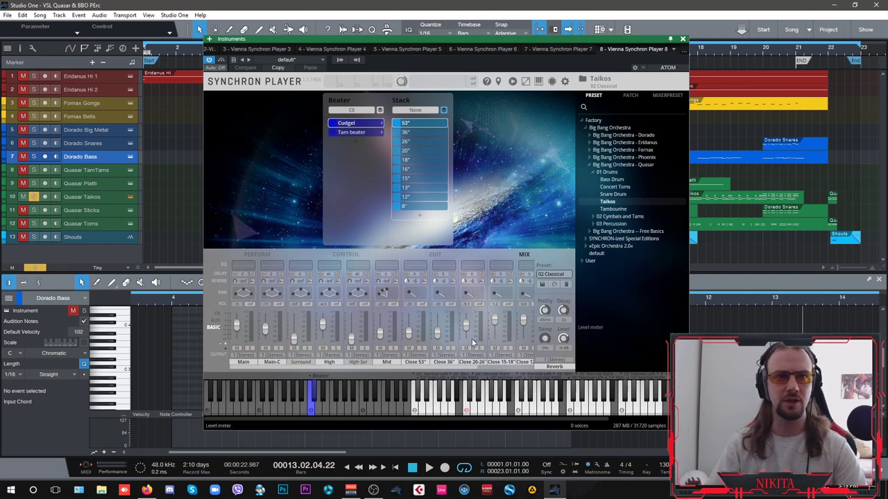
Close the Taikos instrument window and move the solo from Quasar Taikos to Quasar Toms
click(682, 40)
click(34, 197)
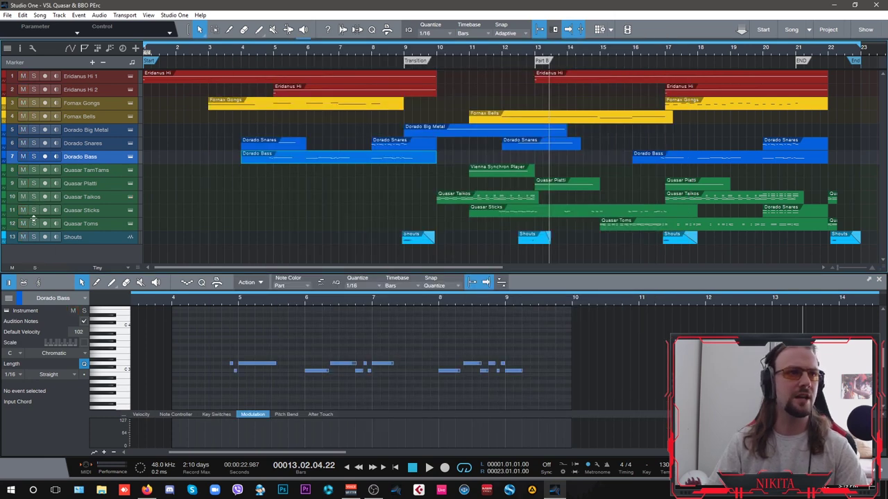
click(33, 224)
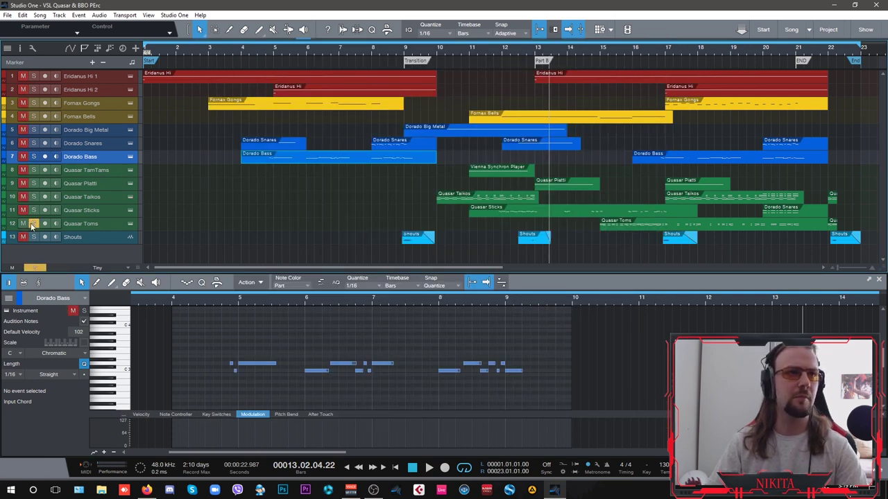
From bar 14, open the Quasar Toms Concert Toms instrument and show its microphone mix channels
click(590, 51)
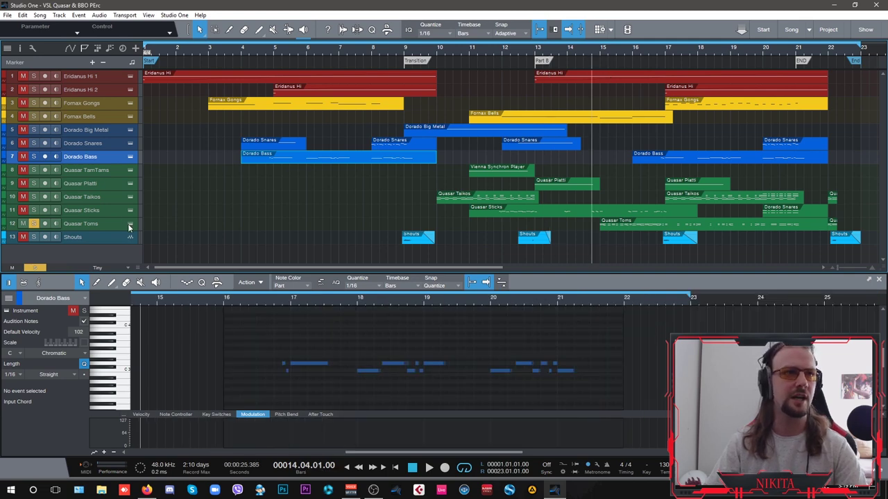
click(129, 223)
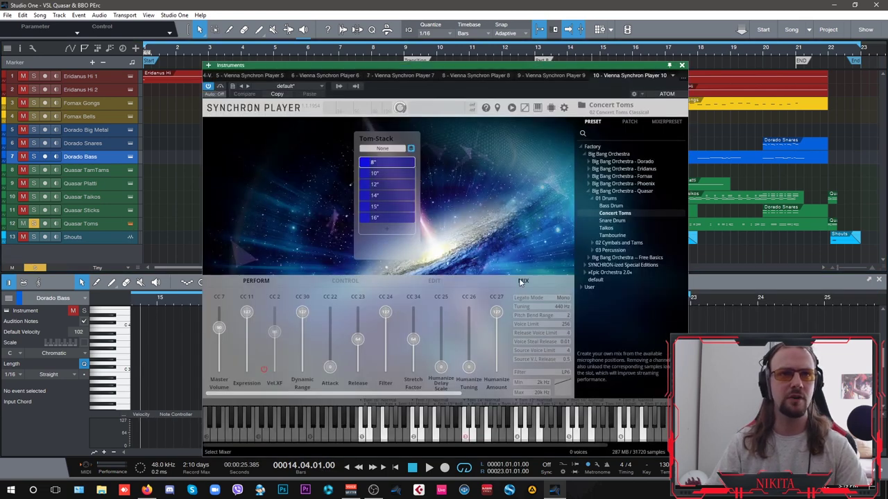
click(522, 281)
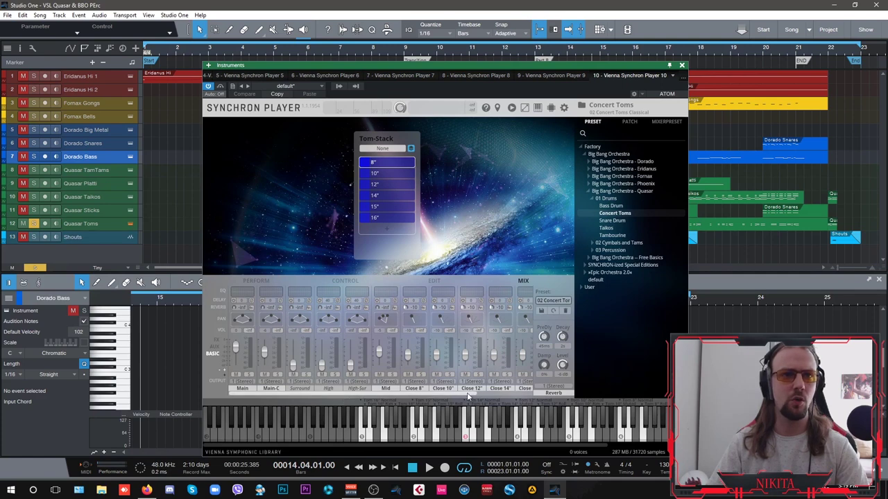
scroll(469, 396, down, 2)
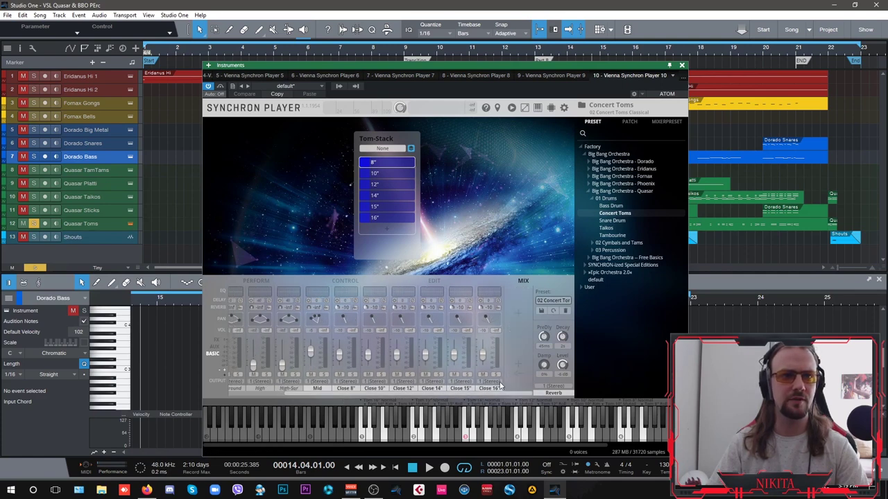
drag(626, 66, 545, 57)
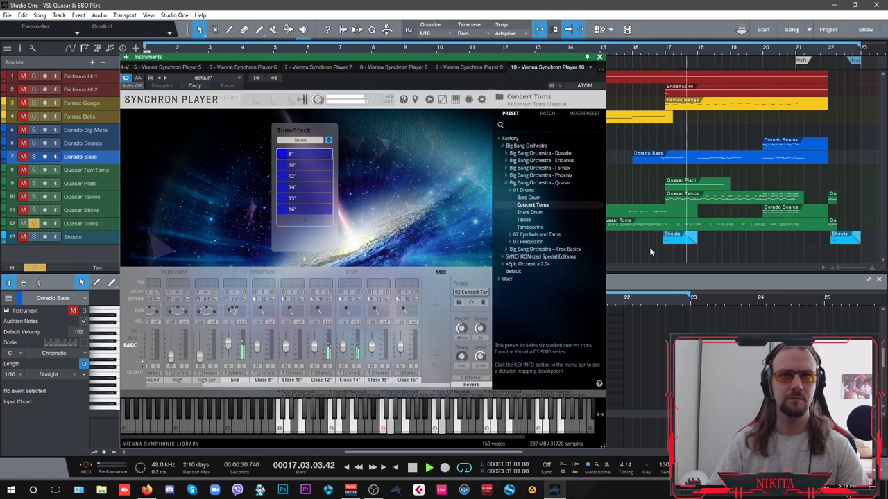
Briefly add Quasar Taikos to the solo, remove it, and move the instrument window back right
click(34, 197)
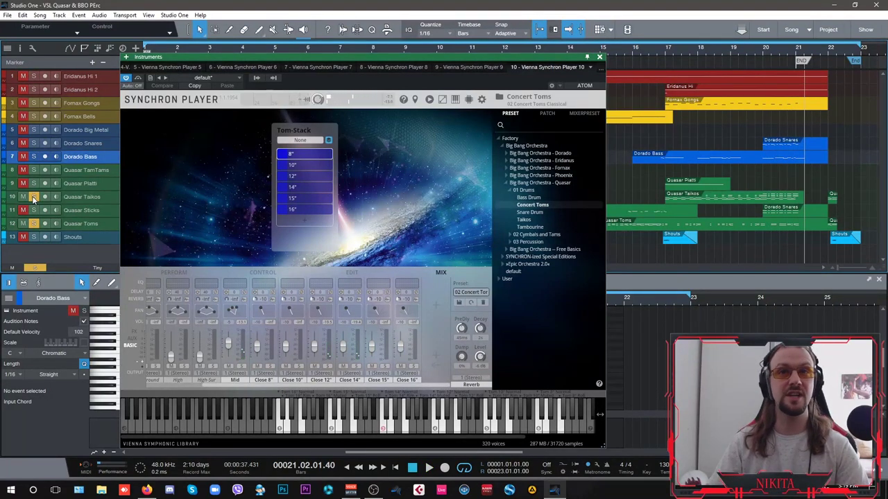
click(32, 199)
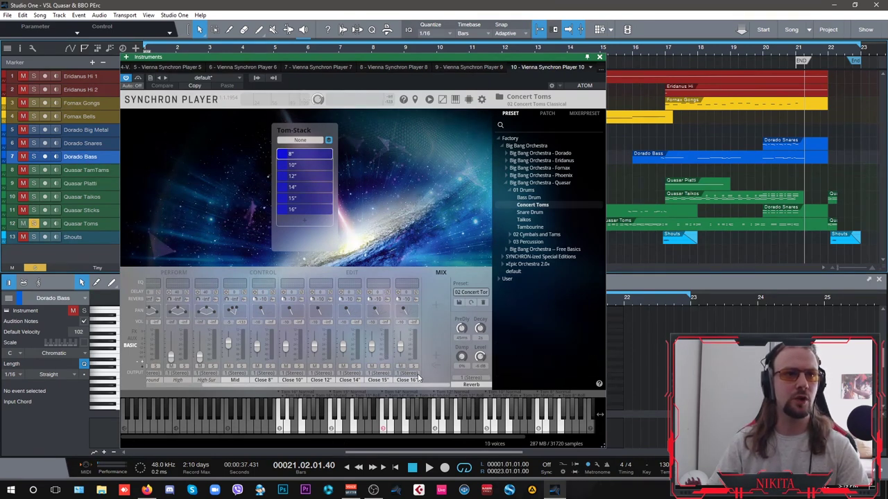
scroll(424, 385, left, 3)
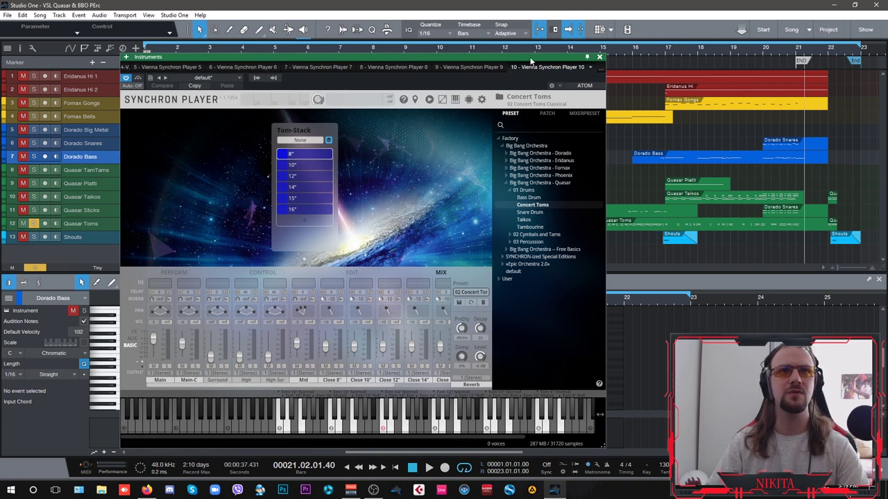
drag(531, 61, 614, 57)
Close the Toms instrument window, unsolo Quasar Toms, and solo the Quasar Sticks track
click(683, 53)
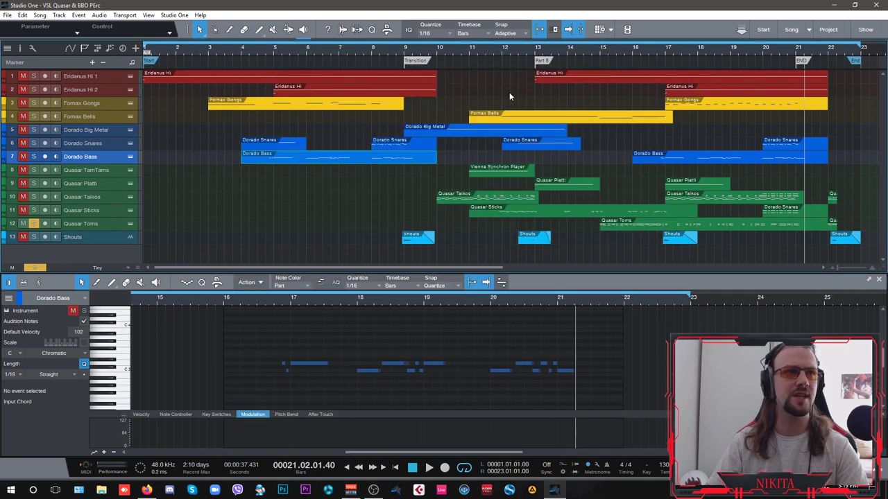
click(33, 224)
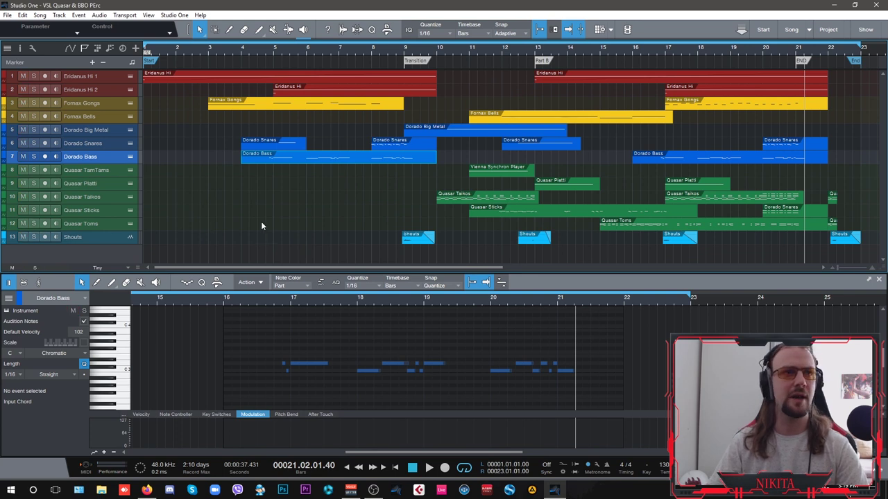
click(104, 214)
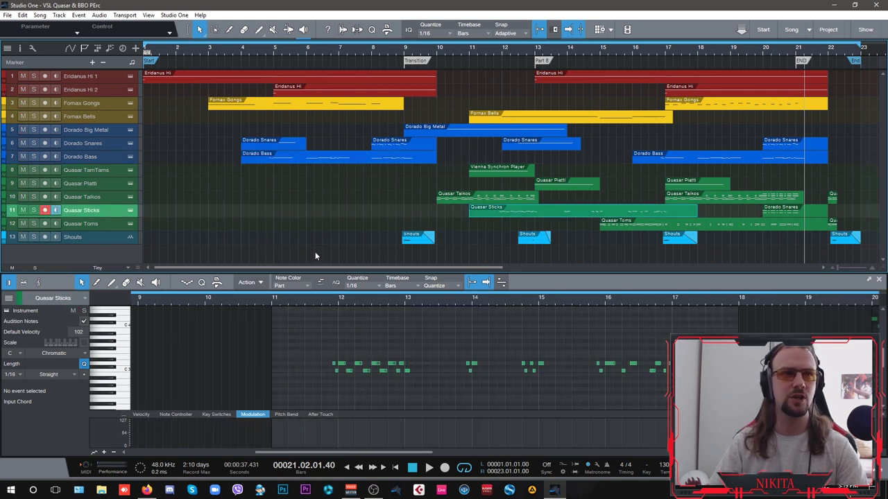
click(34, 210)
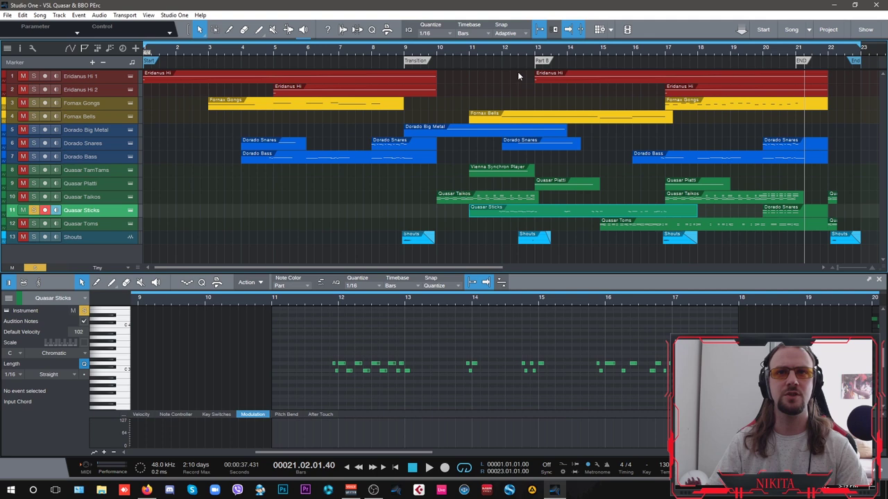
Play Quasar Sticks alone from around bar 11, restarting at bar 12, then stop and show the mixer
click(497, 55)
key(space)
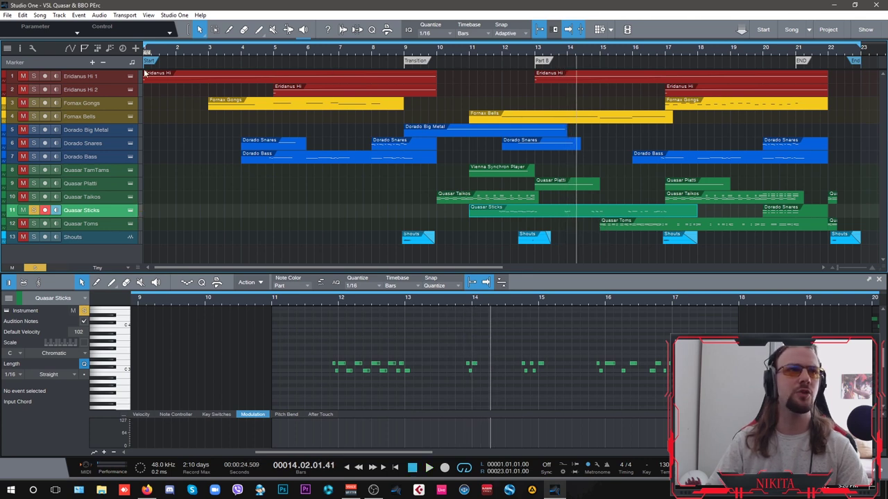
click(530, 51)
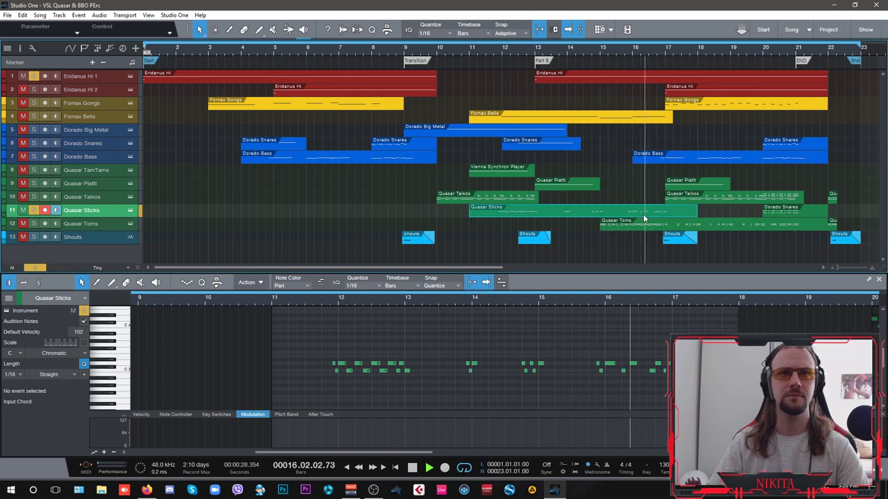
key(space)
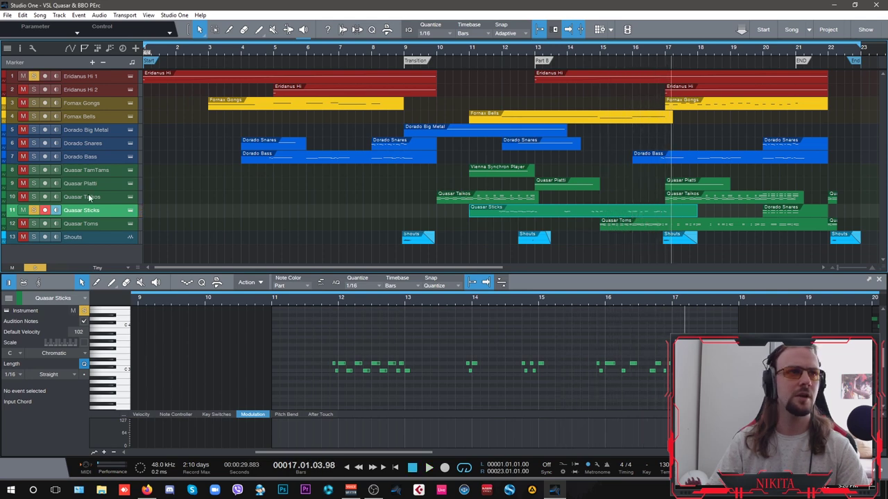
key(F3)
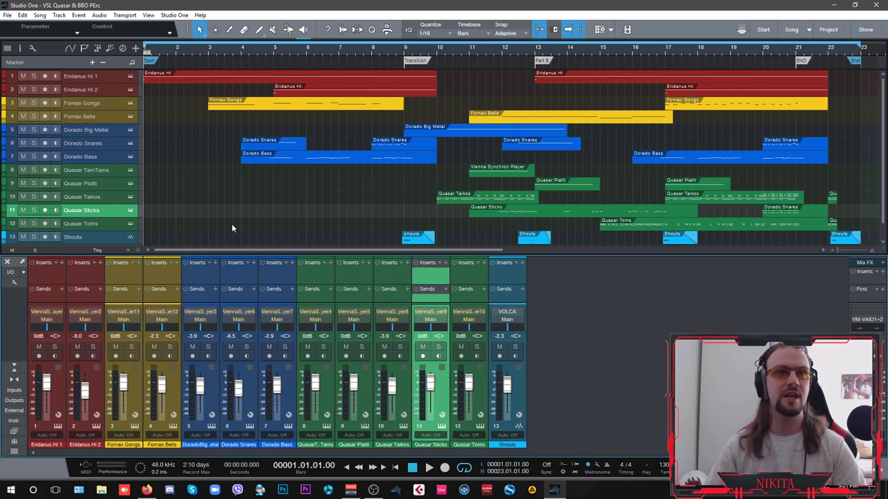
Open the Dorado Snares Synchron Player instrument on track 6, review it, and close it
click(130, 145)
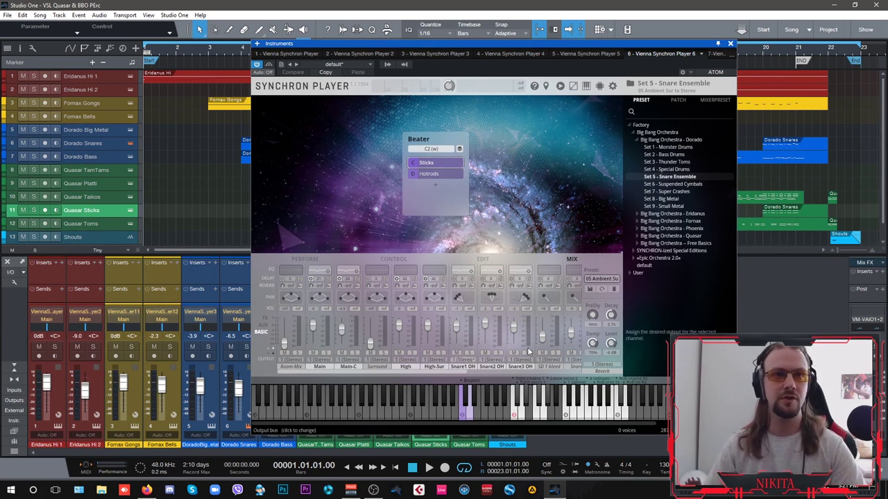
click(730, 44)
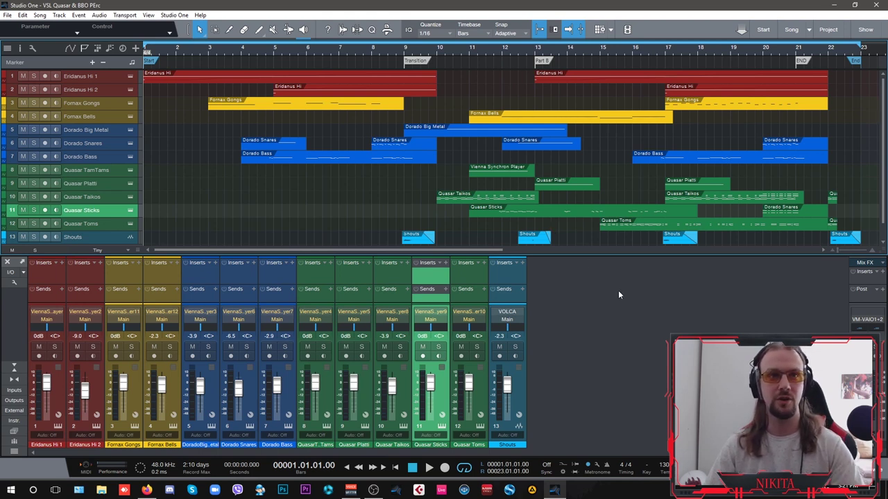
Play from bar 1, viewing Eridanus Hi, Fornax Gongs, Dorado Snares, Bass and Big Metal notes
key(space)
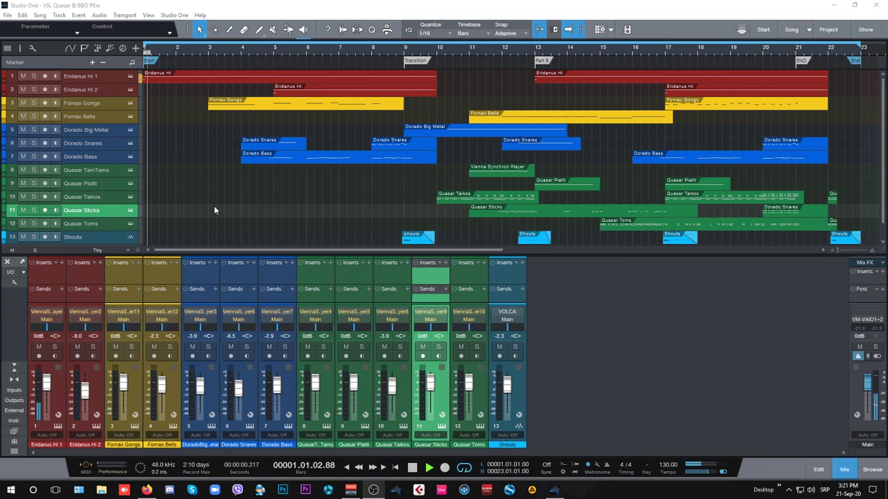
double_click(192, 78)
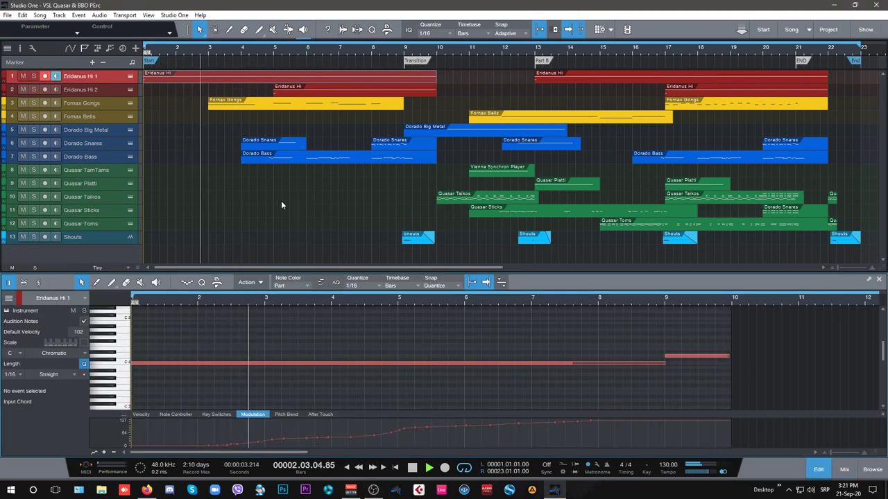
click(242, 105)
scroll(346, 369, down, 3)
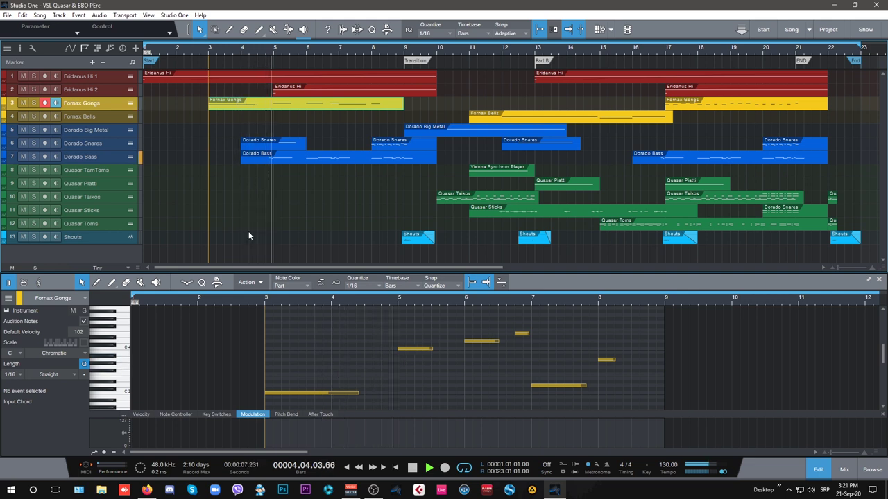
click(263, 142)
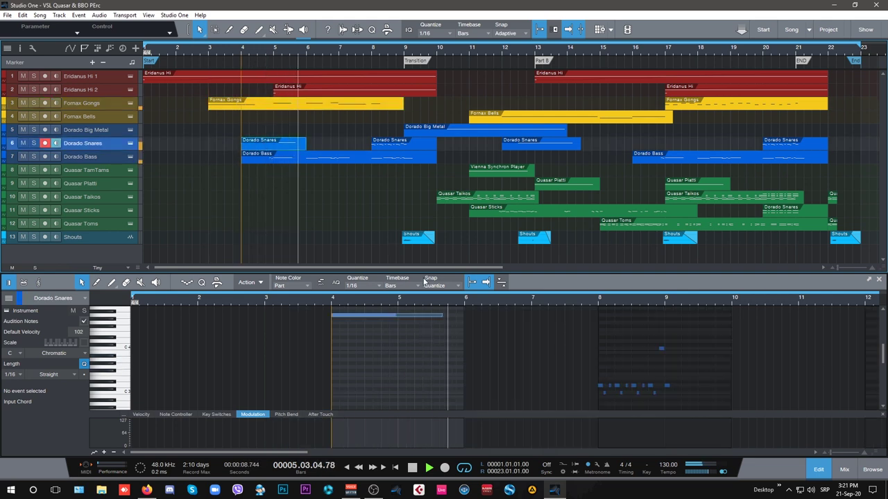
click(332, 159)
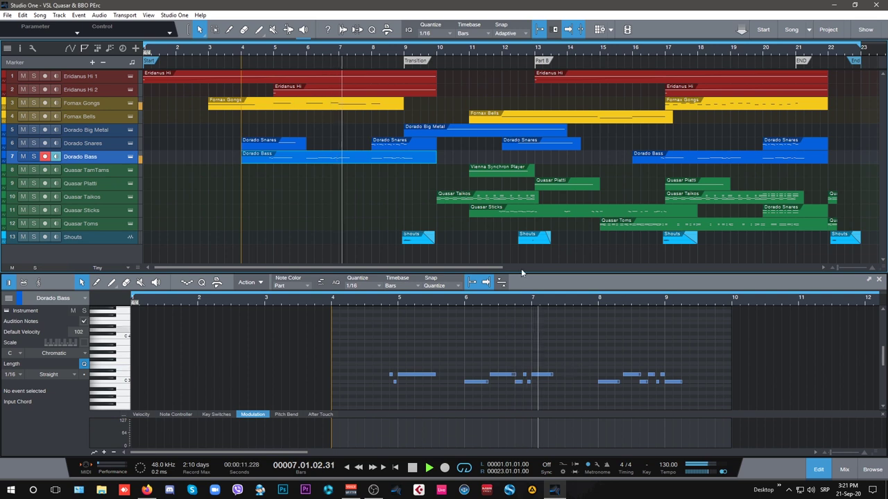
click(391, 145)
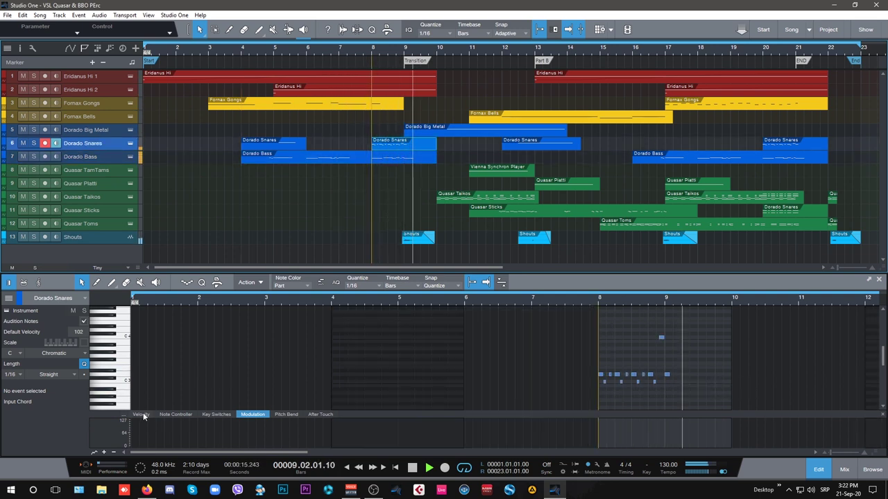
click(441, 128)
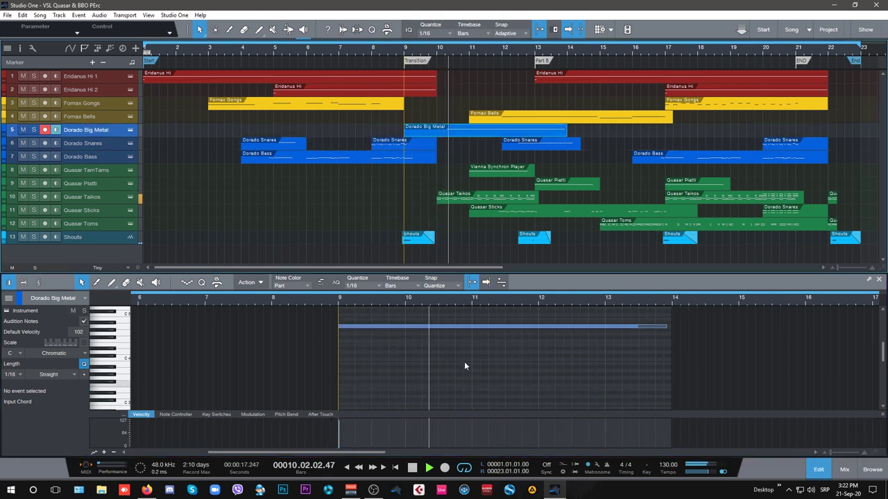
Continue through Quasar Taikos, Sticks, Eridanus Hi, Fornax Bells, Quasar Toms and the later Gongs, Taikos, Sticks parts
click(485, 197)
scroll(620, 367, down, 1)
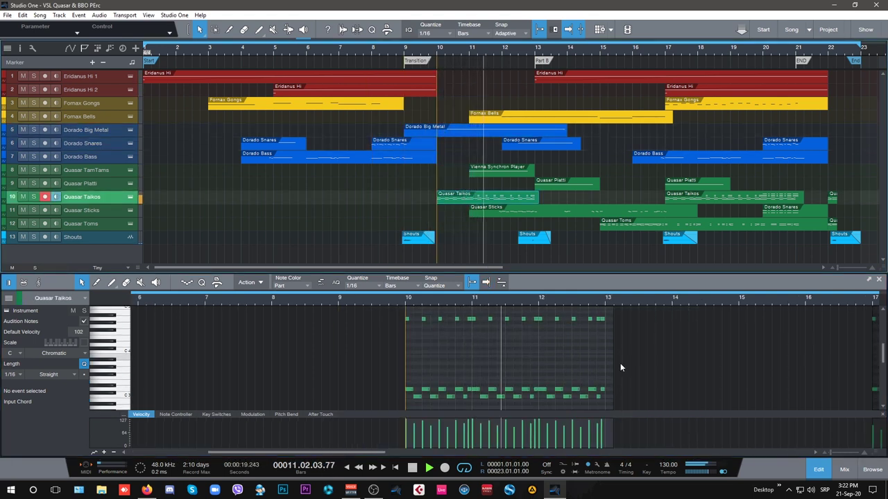
click(517, 209)
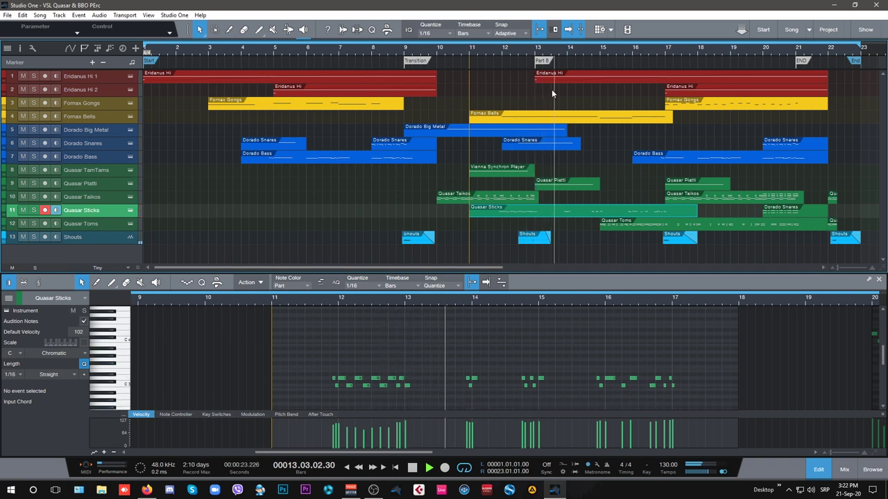
click(570, 78)
click(586, 117)
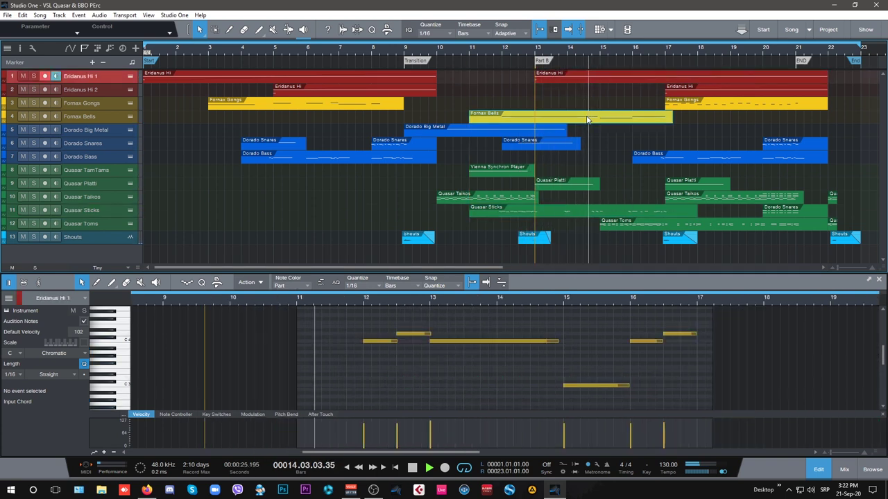
click(636, 223)
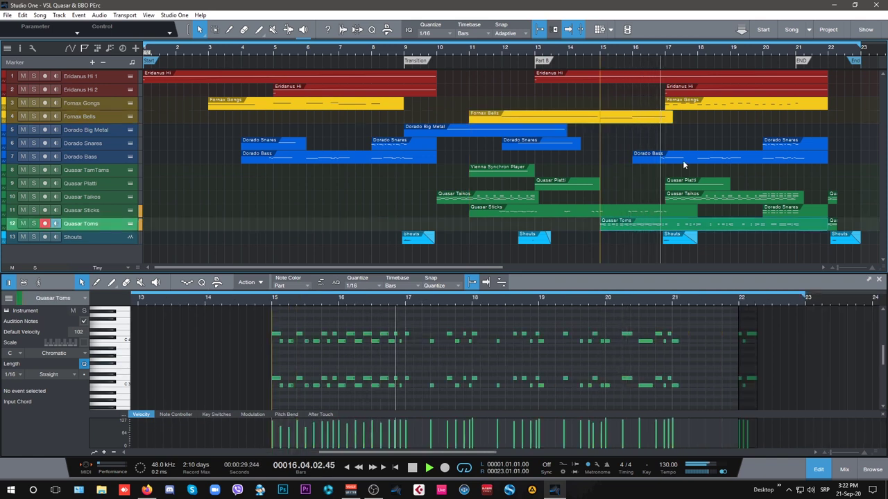
click(719, 104)
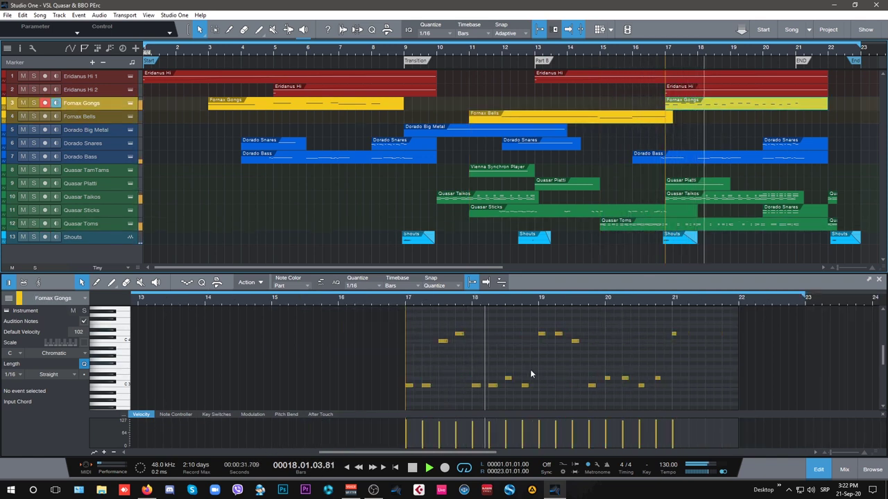
click(724, 195)
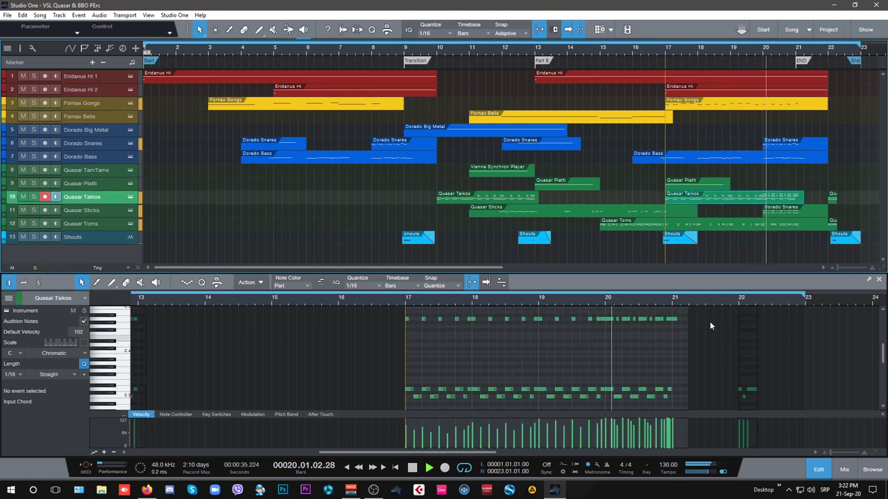
click(796, 211)
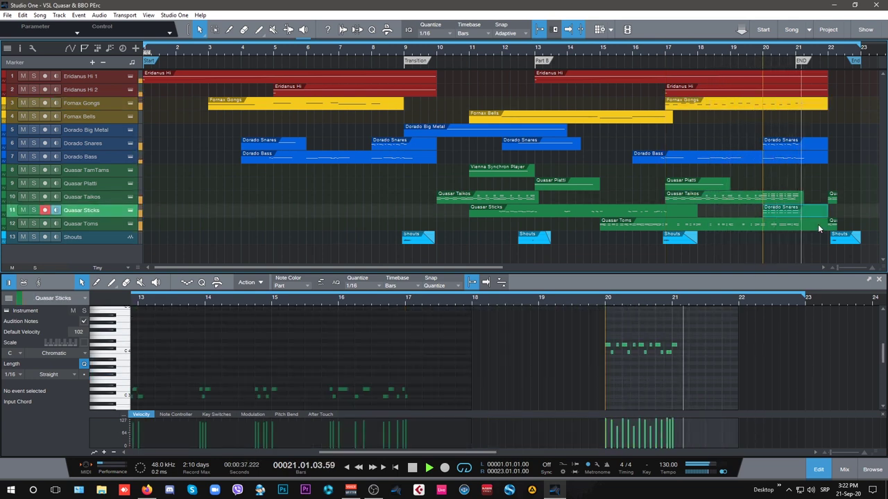